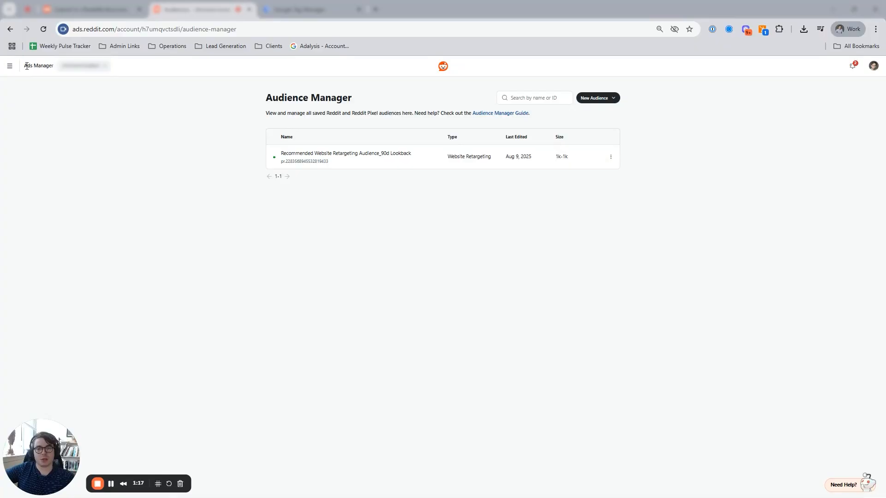
Open the Audience Manager and start creating a new custom audience
drag(24, 66, 53, 66)
click(11, 66)
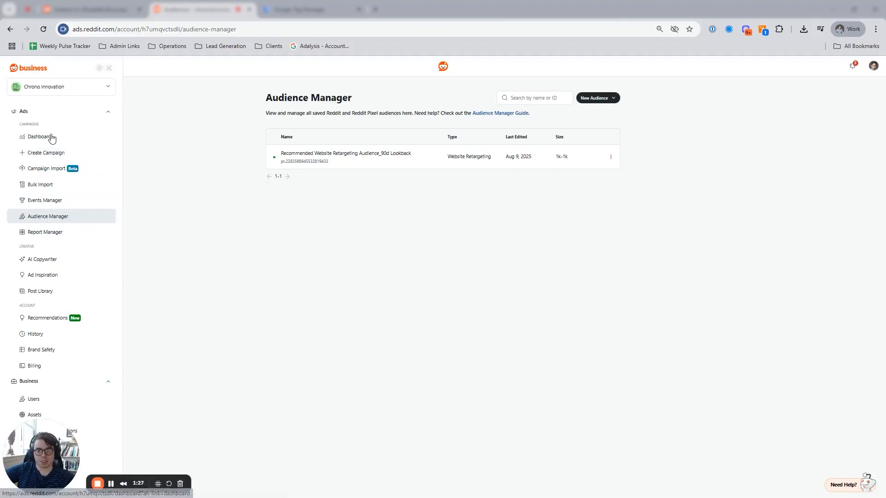
click(43, 219)
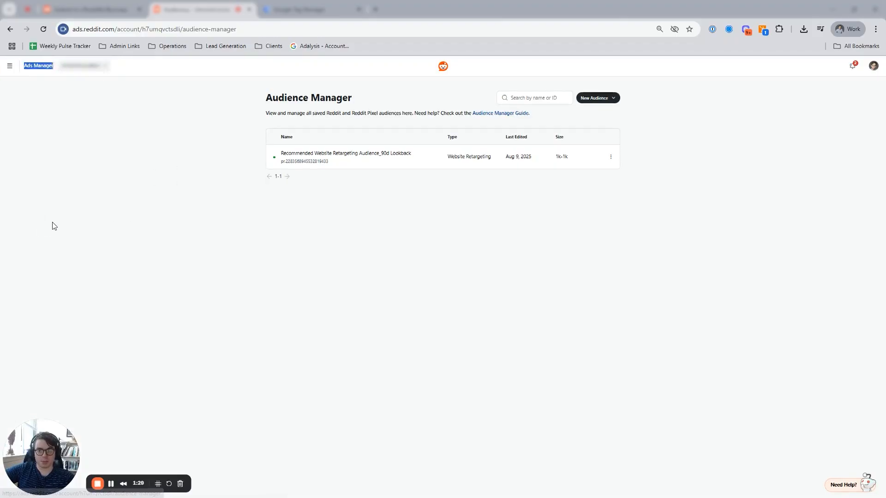
click(599, 97)
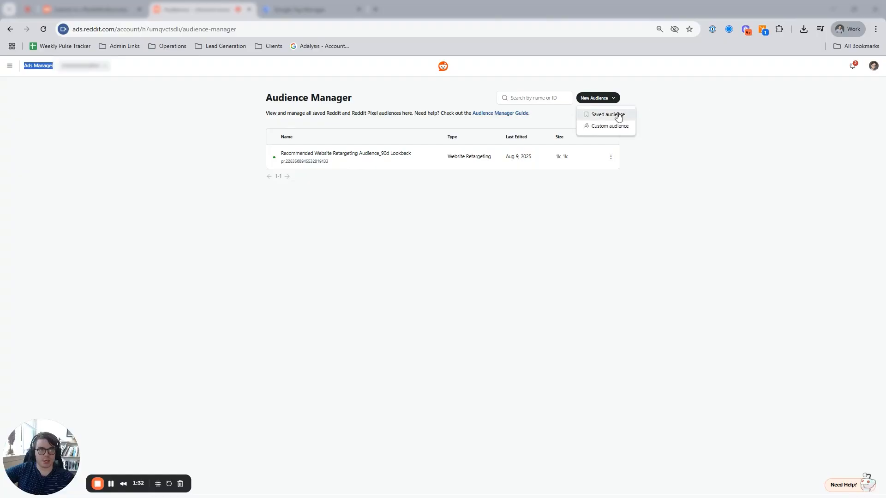
click(610, 126)
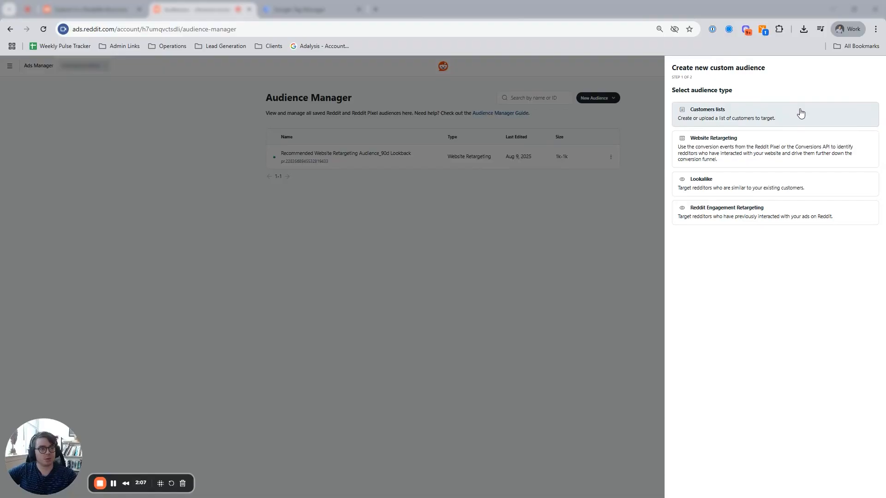
triple_click(724, 92)
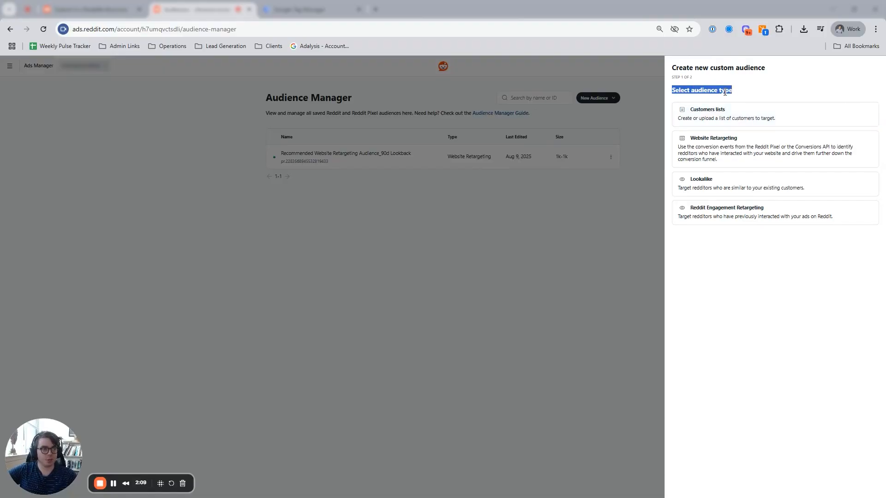
click(749, 69)
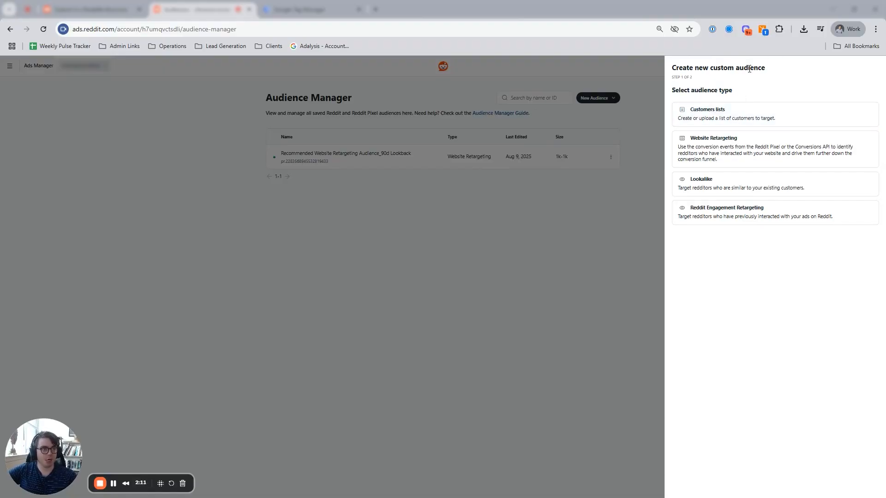
triple_click(749, 68)
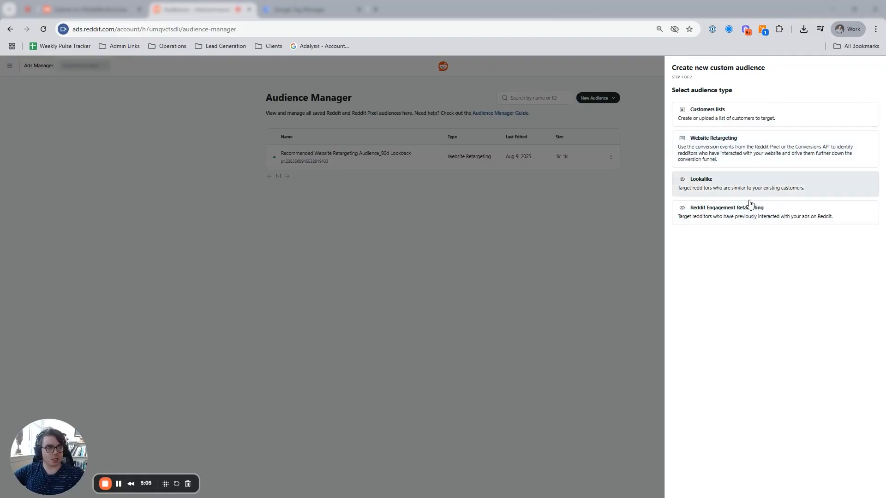
Choose Reddit Engagement Retargeting as the audience type with the engagement type "People who have engaged with your ads"
click(794, 217)
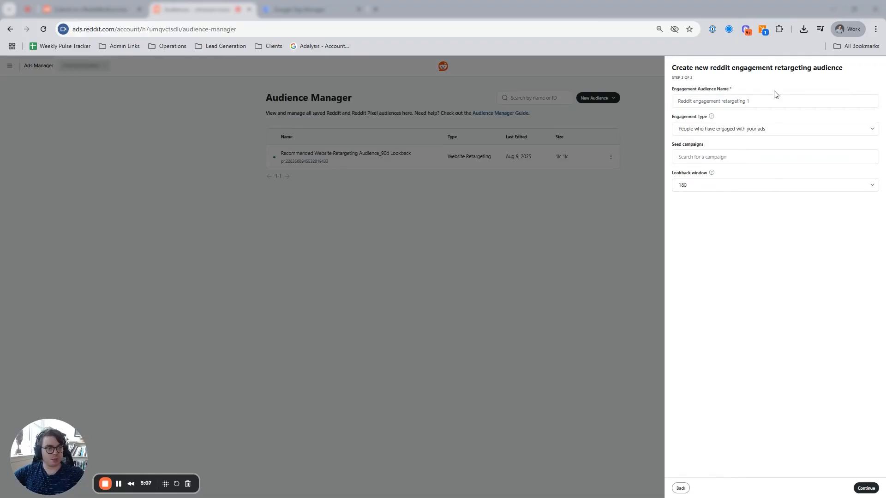
click(751, 128)
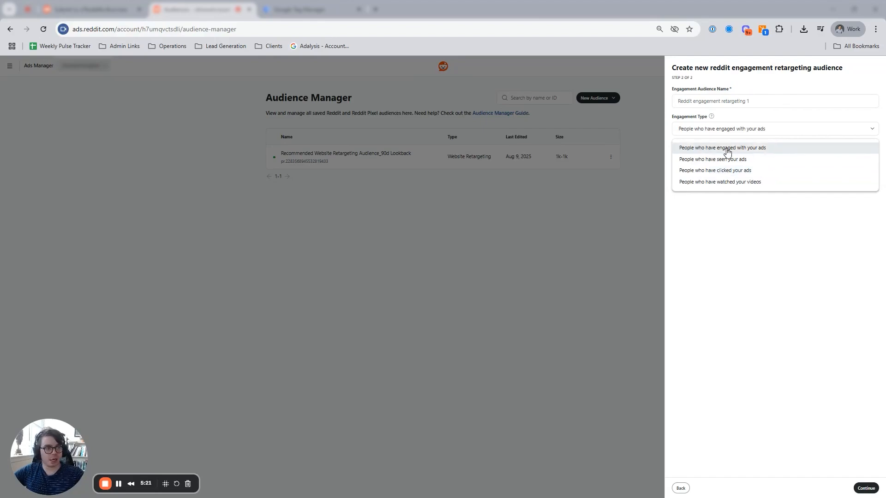
click(727, 149)
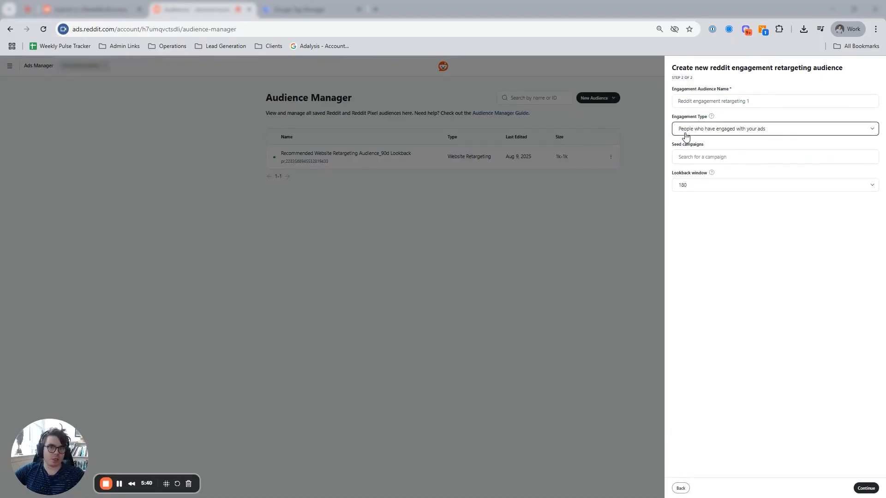
Set the engagement type to "People who have watched your videos" and the length of video view to "Any amount of time"
click(718, 134)
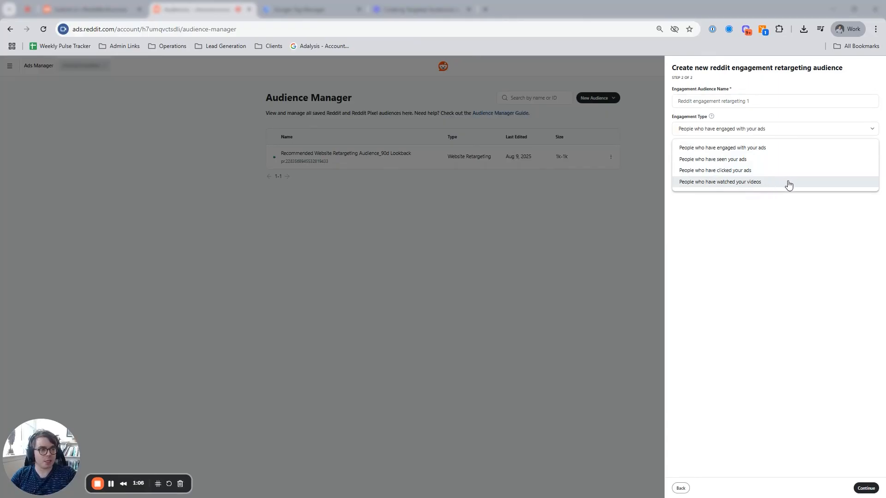
click(759, 185)
click(750, 164)
click(751, 162)
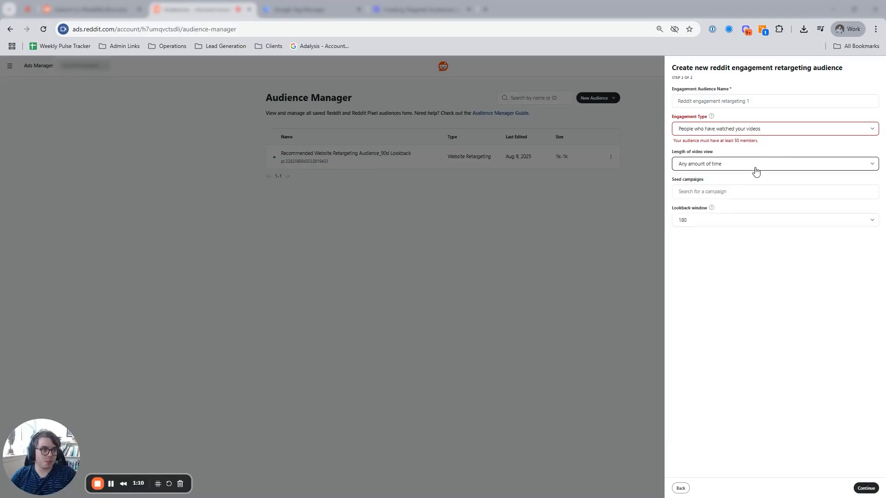
click(755, 169)
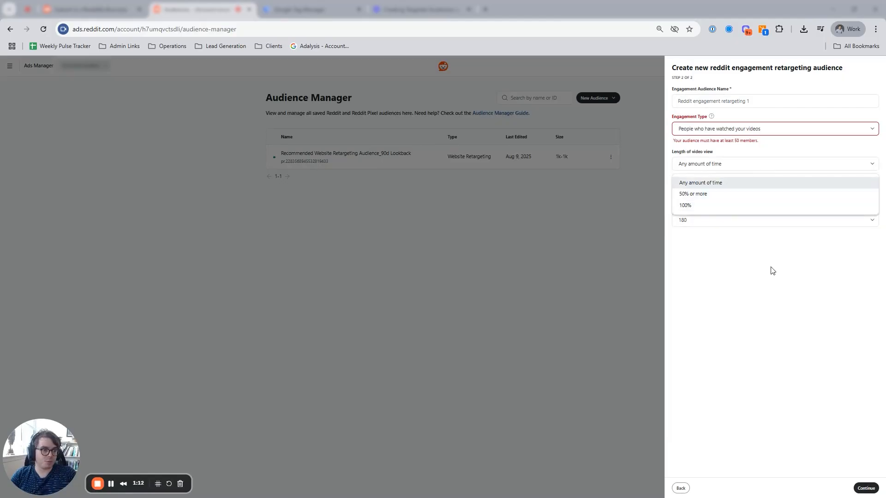
click(755, 181)
Review the available seed campaigns and lookback window values, and leave the engagement retargeting form without creating the audience
click(756, 191)
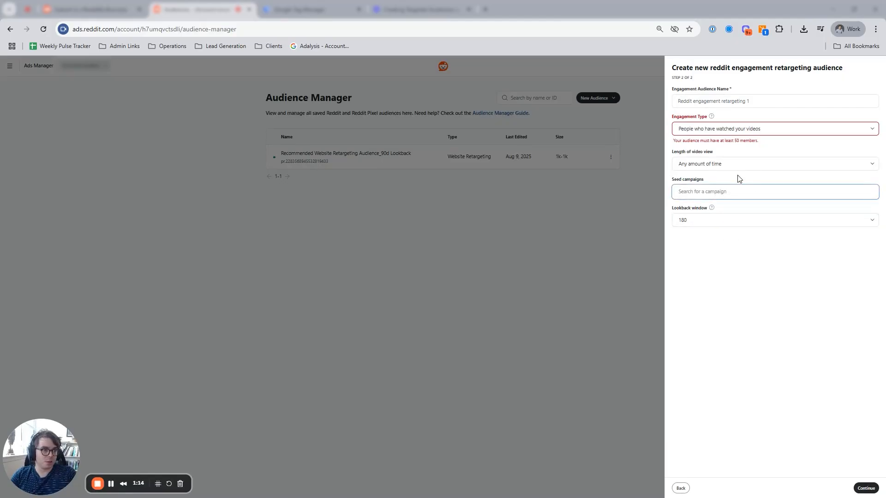
click(749, 194)
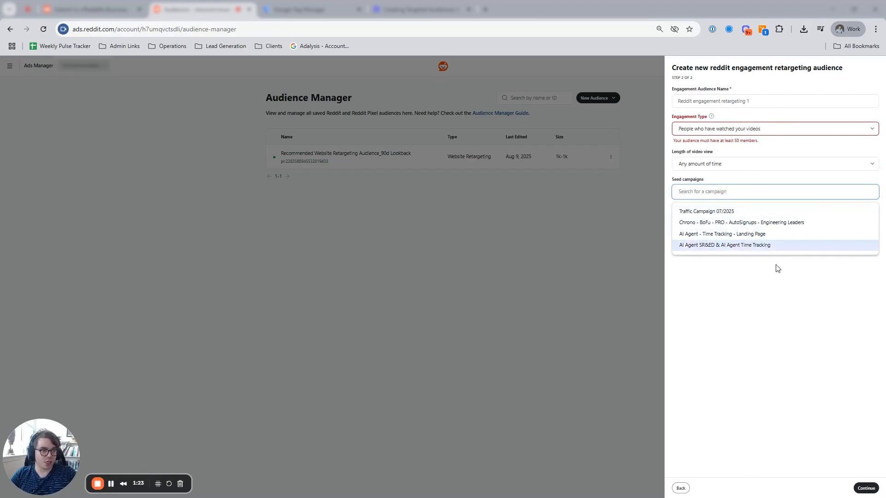
click(733, 178)
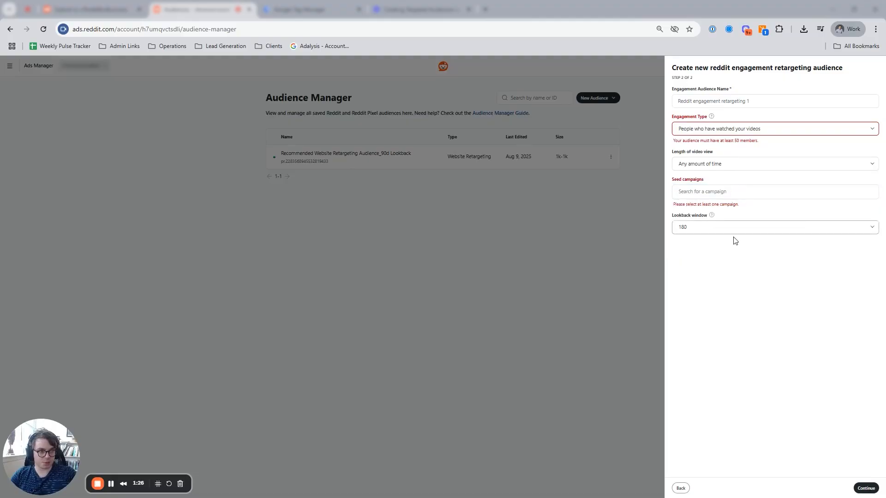
click(709, 232)
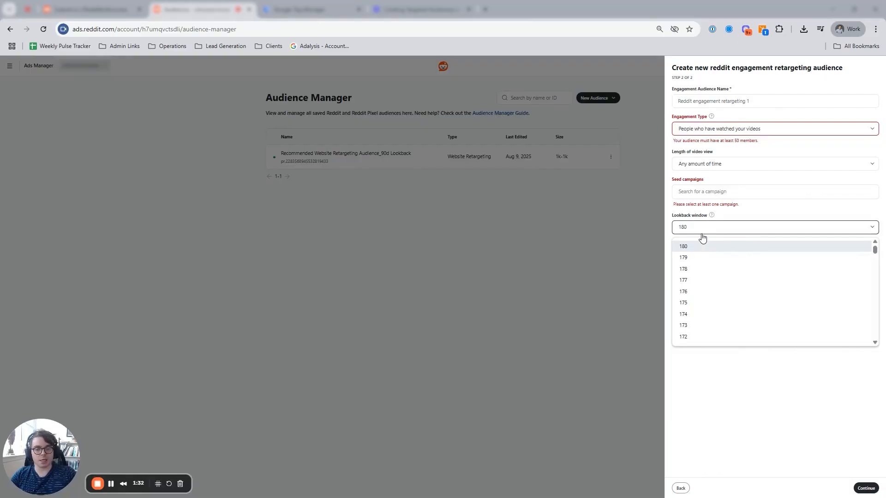
click(702, 247)
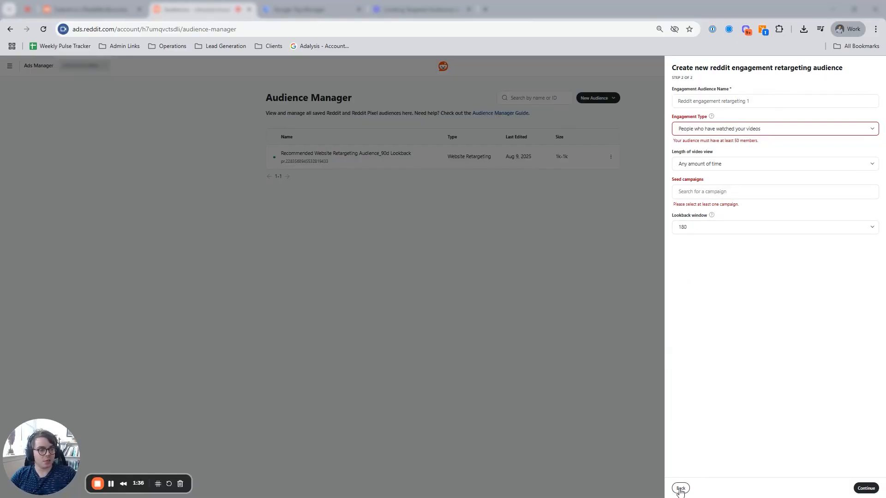
click(680, 488)
Start a new custom audience of the Website Retargeting type
click(609, 99)
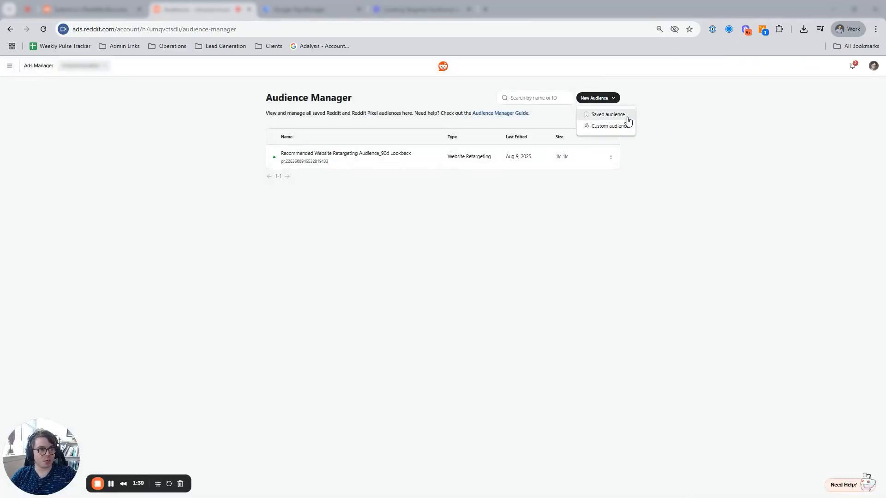
click(609, 126)
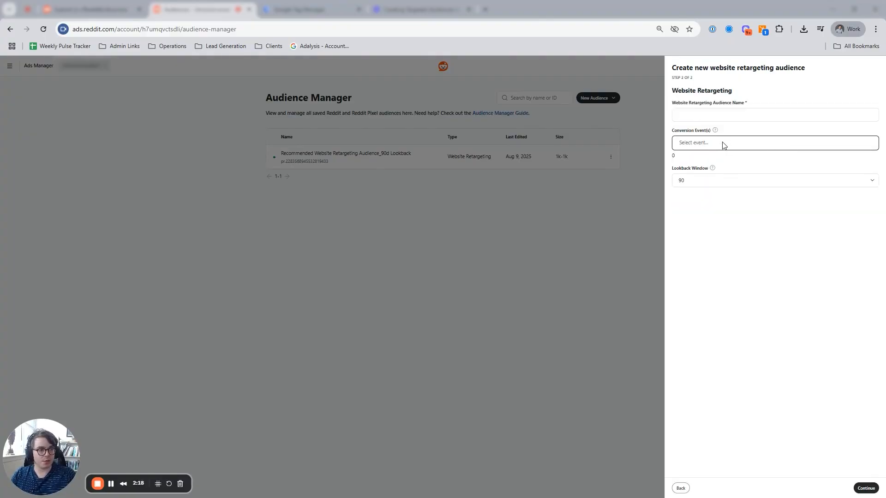
click(728, 111)
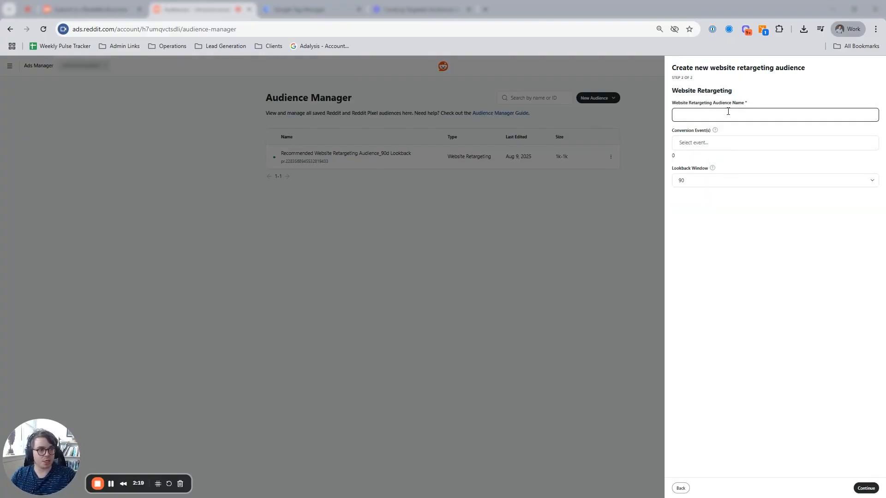
triple_click(721, 90)
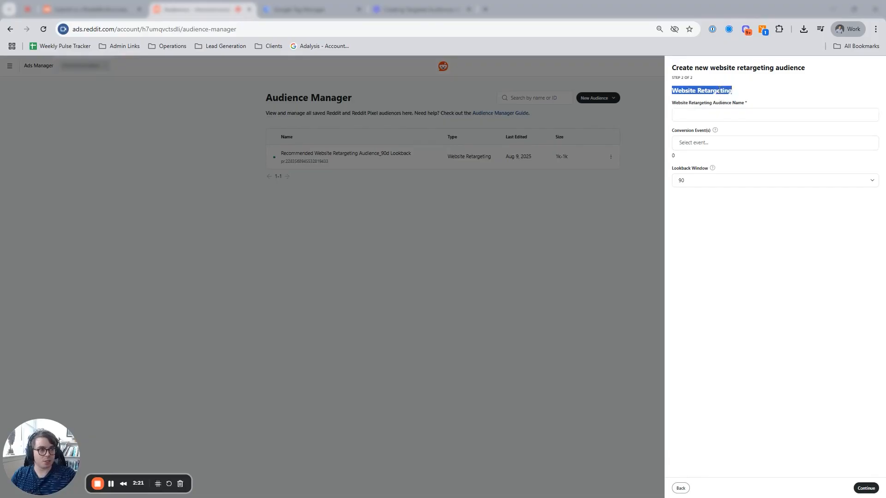
click(750, 114)
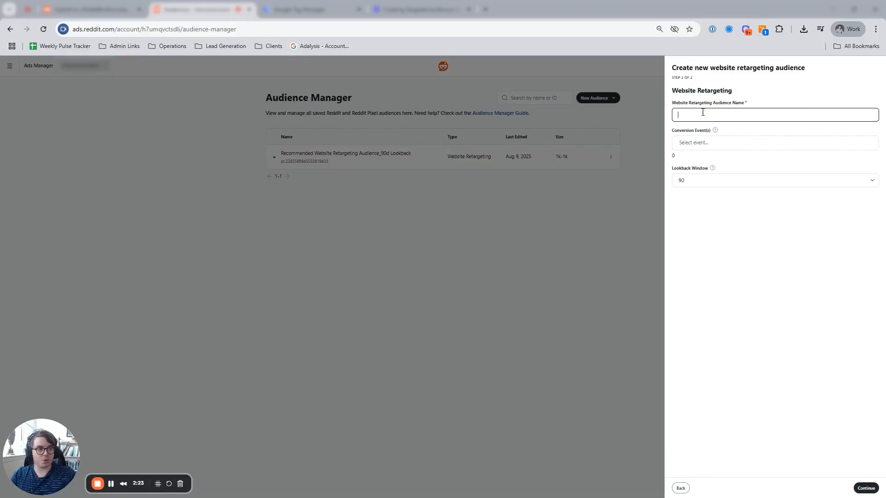
drag(772, 95, 665, 92)
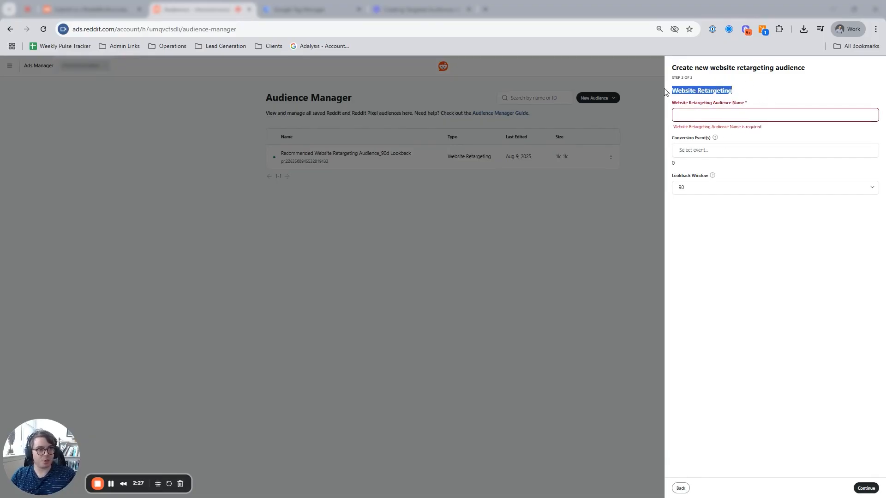
Enter "Website Visitors - 7 Days -" as the website retargeting audience name
click(691, 114)
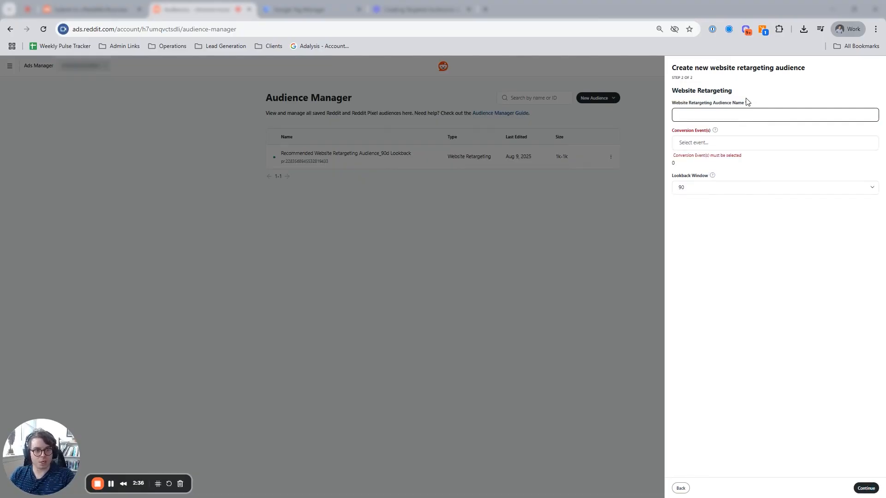
text(We)
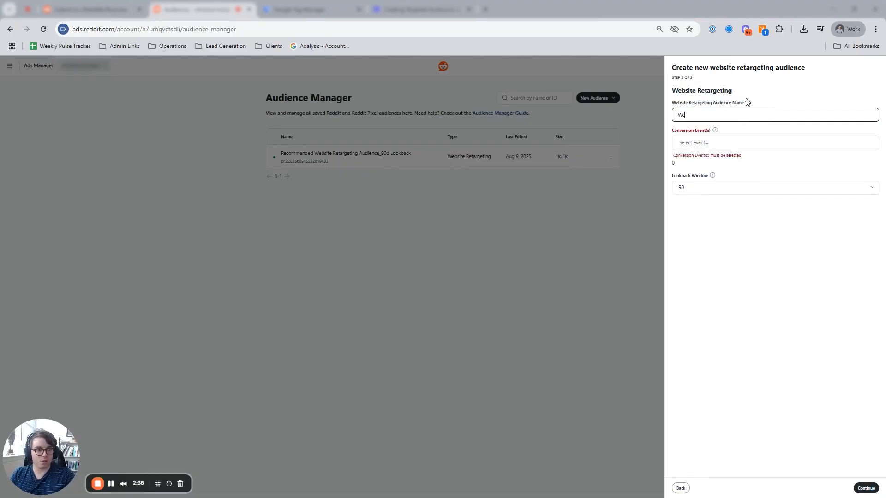
text(bsite Visito)
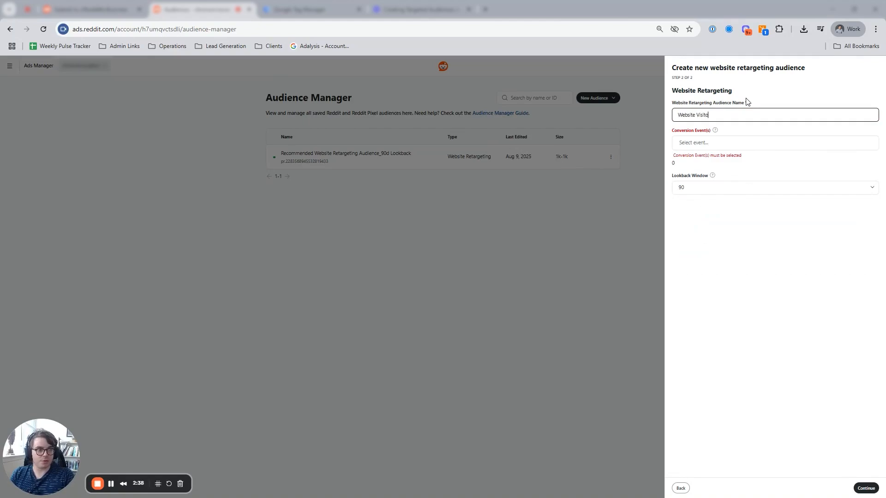
text(rs - Last 7 Day)
double_click(722, 115)
key(BackSpace)
click(737, 116)
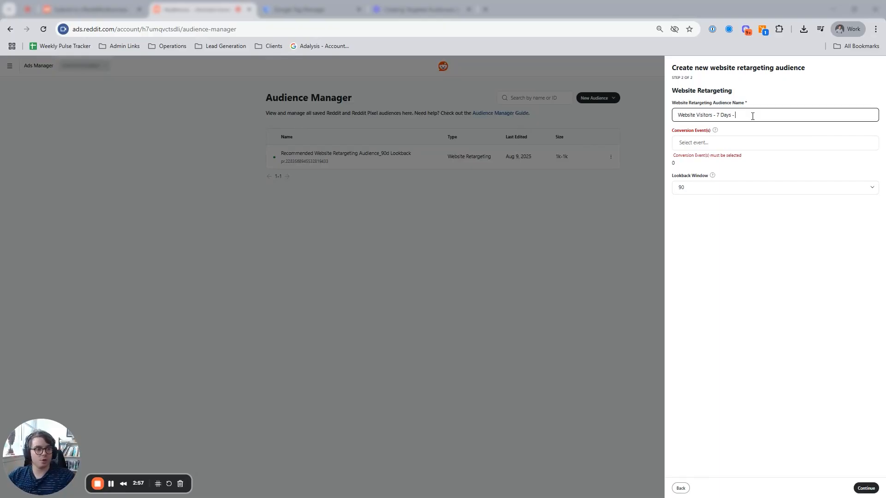
Set the lookback window of the website retargeting audience to 7 days
click(775, 189)
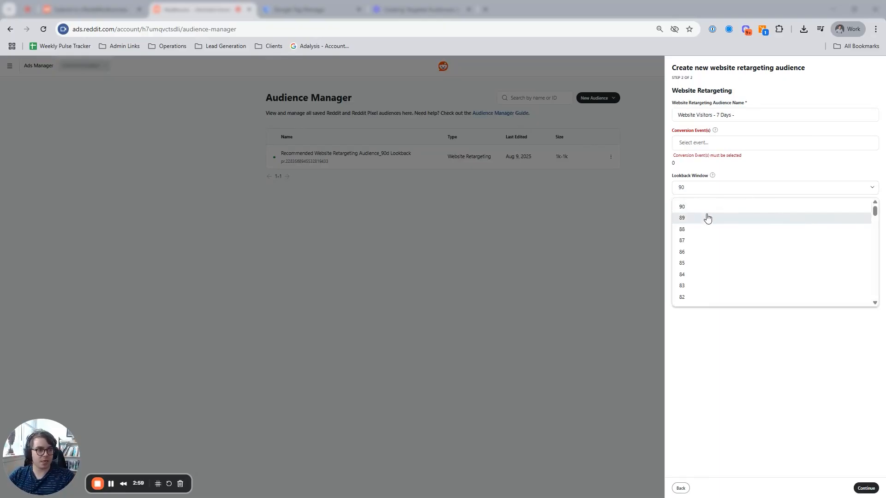
drag(875, 211, 876, 342)
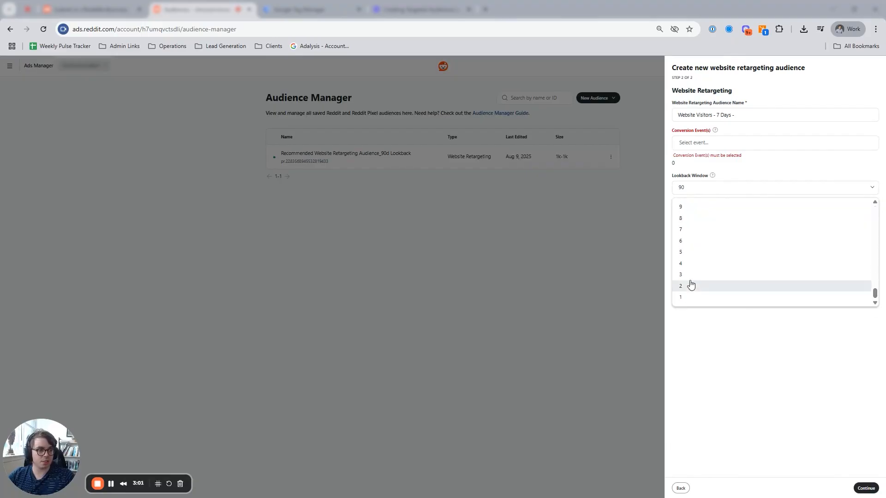
click(684, 229)
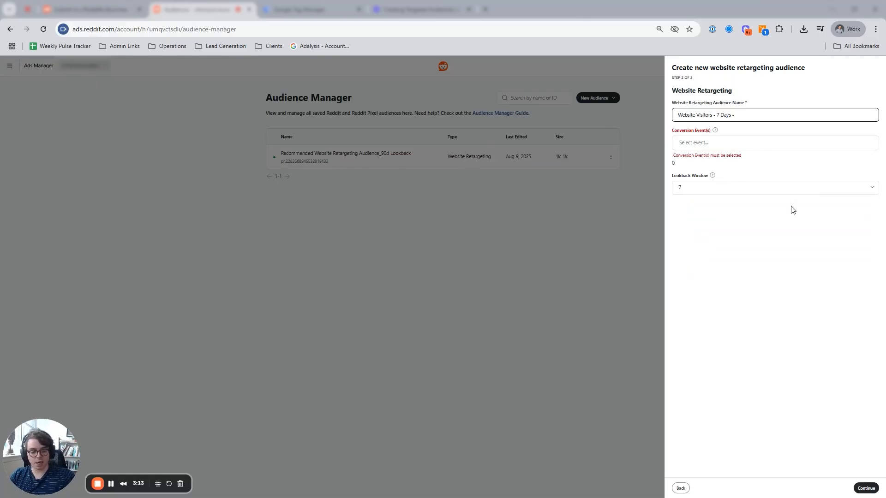
Complete the audience name with the date 08/10/25, giving "Website Visitors - 7 Days - 08/10/25"
text(08)
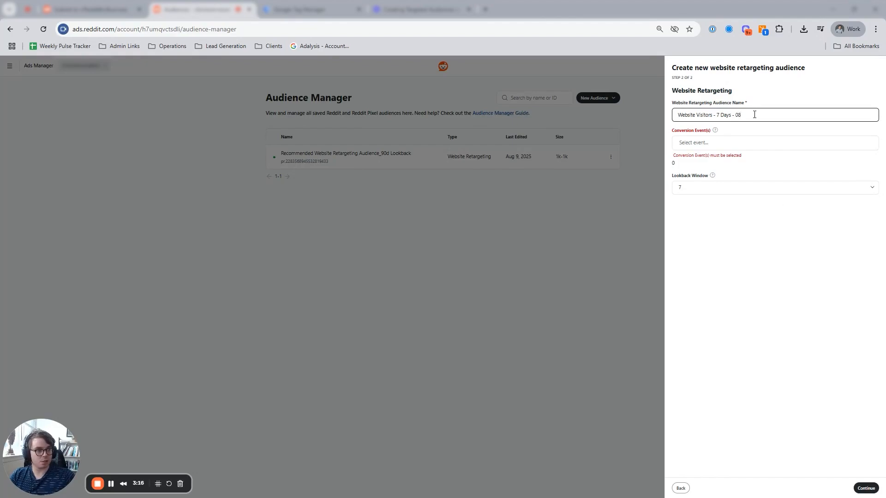
drag(713, 115, 673, 119)
drag(733, 115, 719, 119)
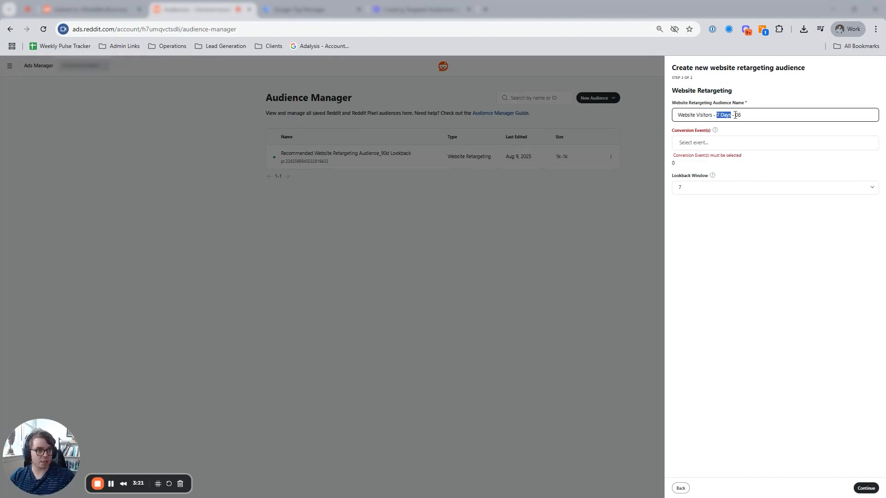
click(764, 117)
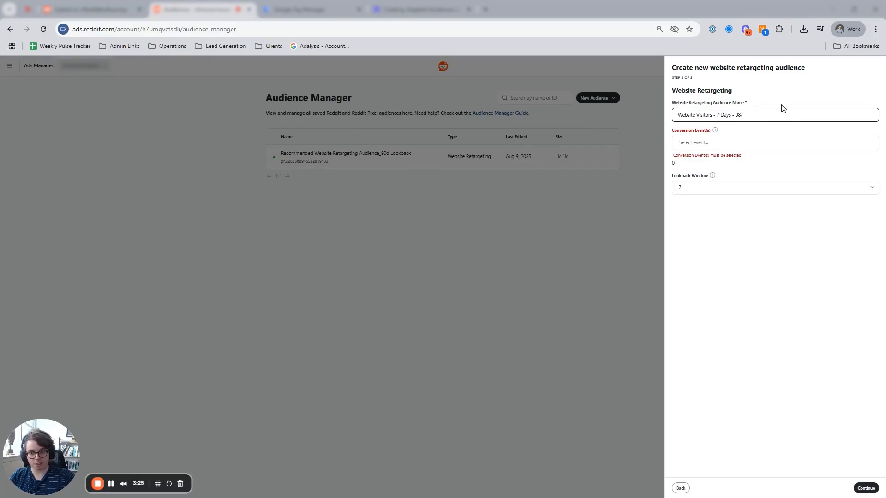
text(10/25)
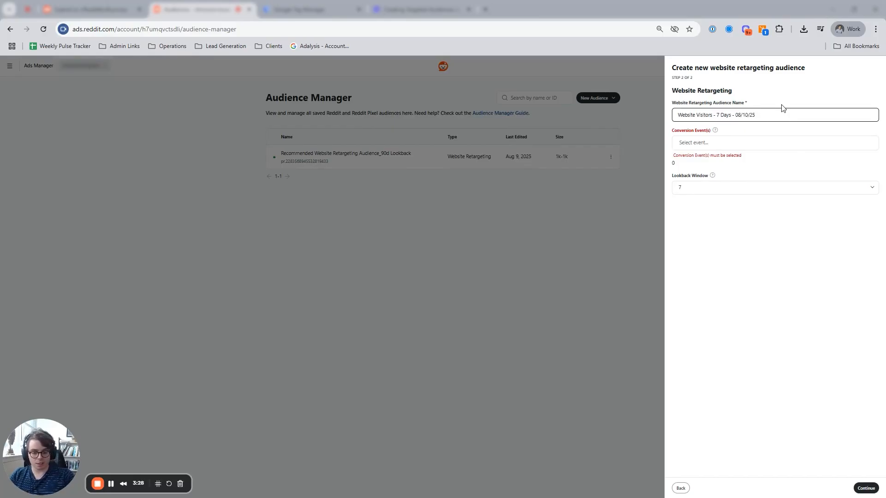
Append " - IT" to the audience name, giving "Website Visitors - 7 Days - 08/10/25 - IT"
text( - IT)
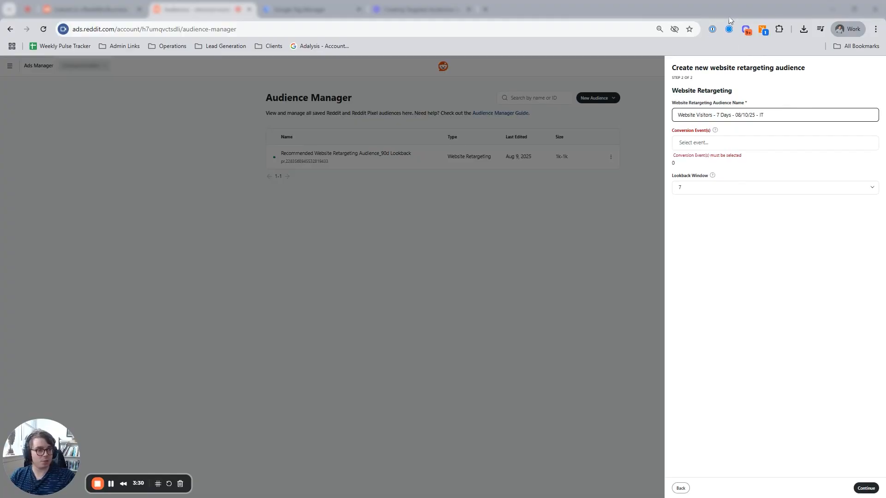
key(ctrl+a)
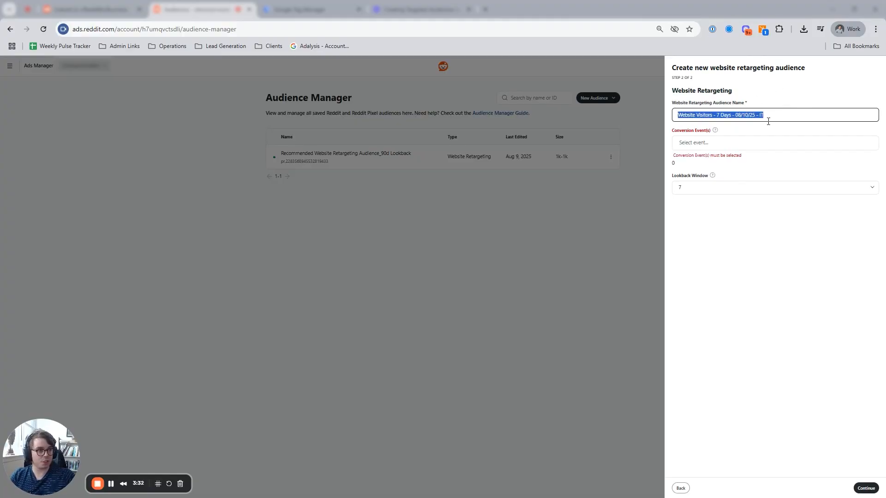
drag(759, 115, 690, 94)
drag(688, 113, 831, 112)
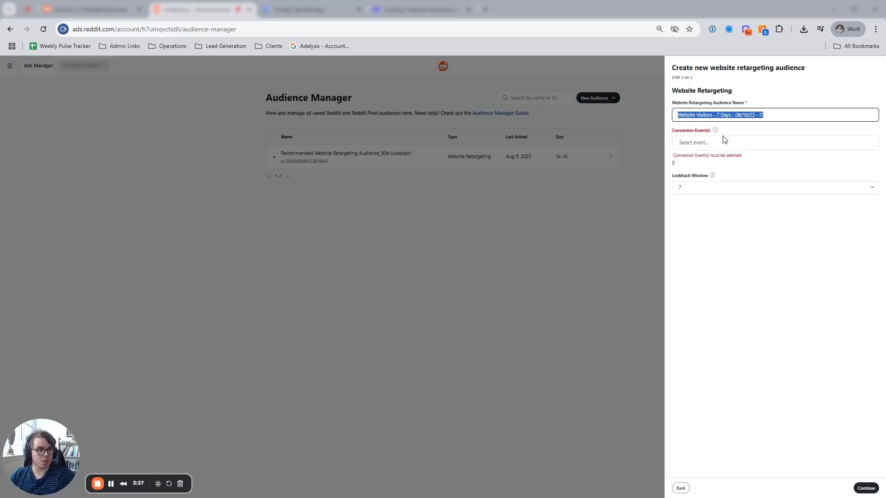
Add Page Visit as the audience's conversion event and check the other available events
click(738, 144)
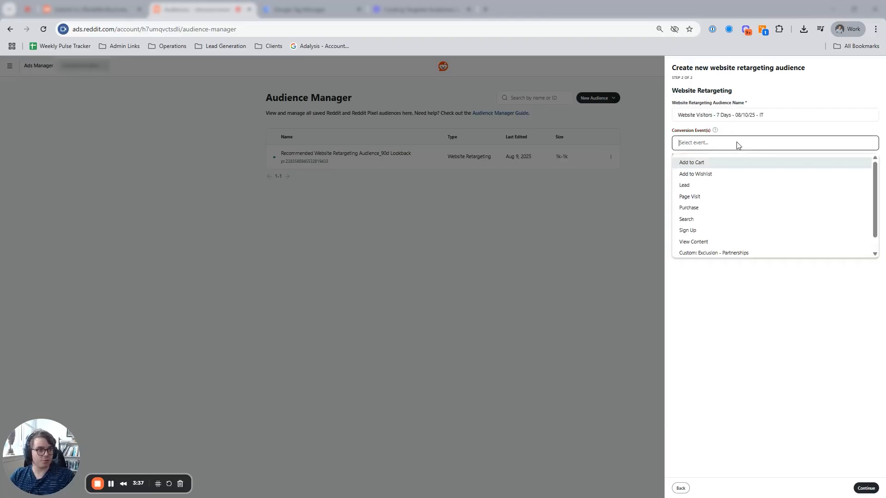
click(706, 198)
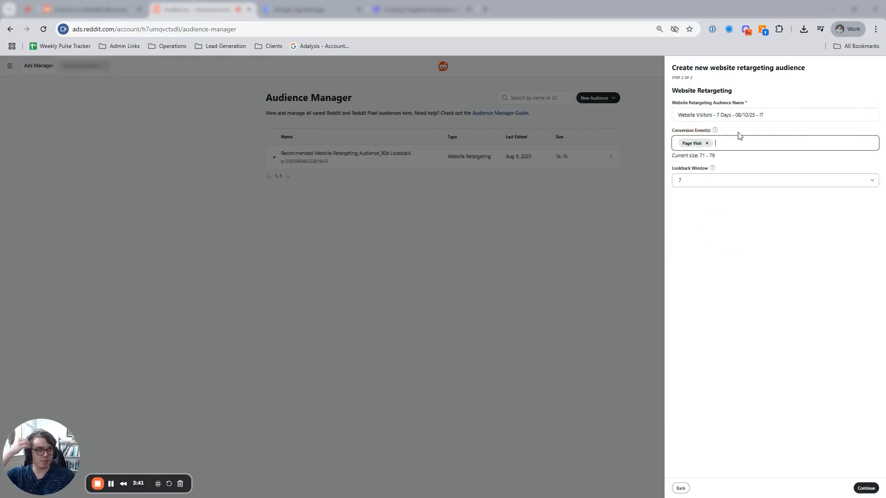
click(723, 135)
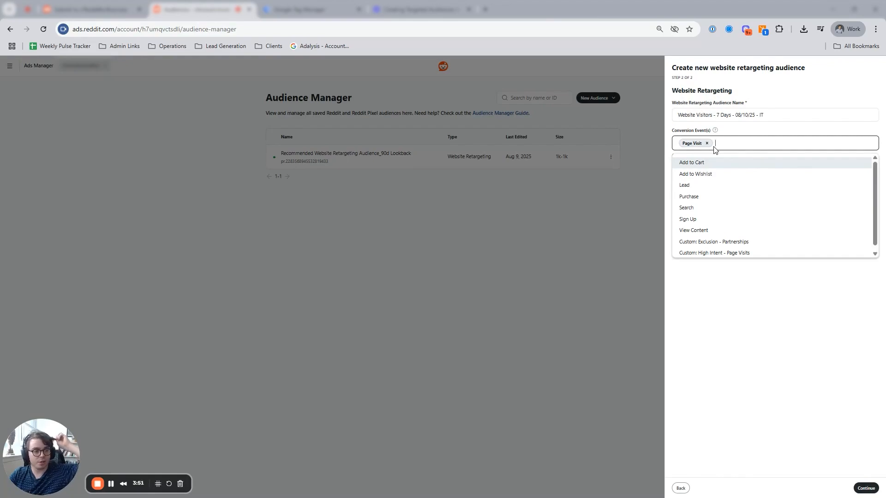
scroll(824, 227, down, 1)
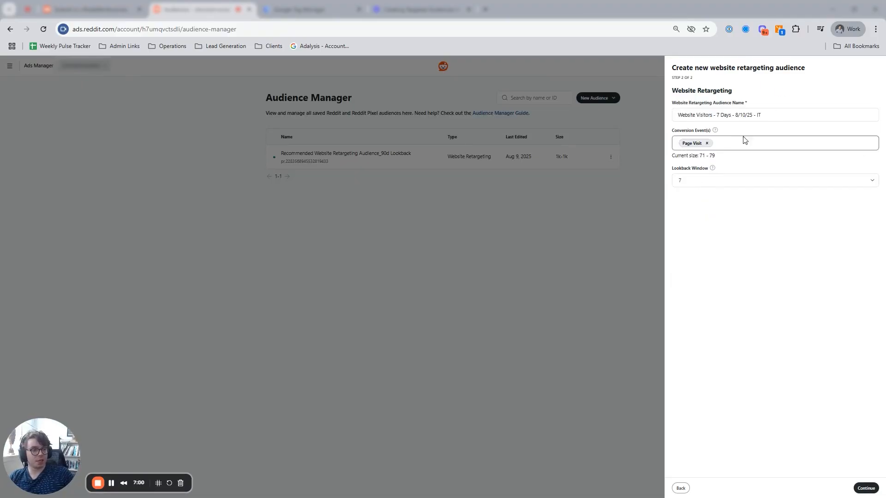
Review the audience name and the current size estimate for the selected conversion event
click(760, 114)
key(ctrl+a)
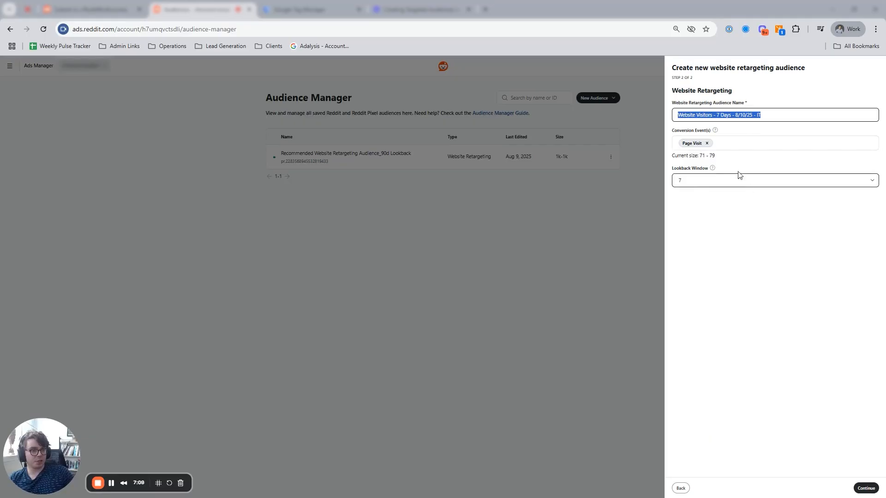
drag(709, 156, 672, 156)
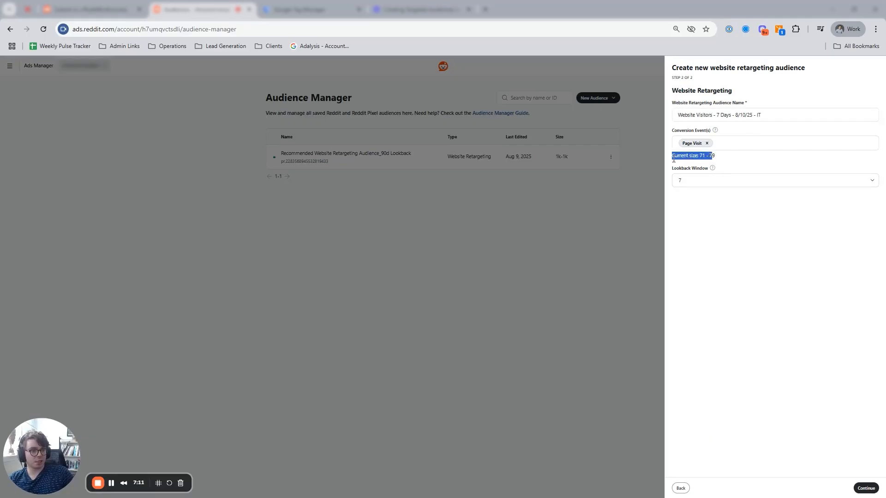
click(723, 157)
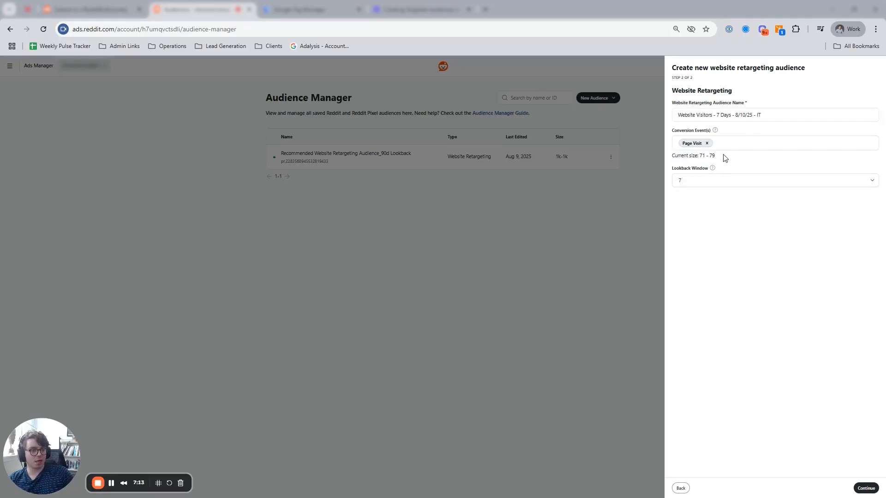